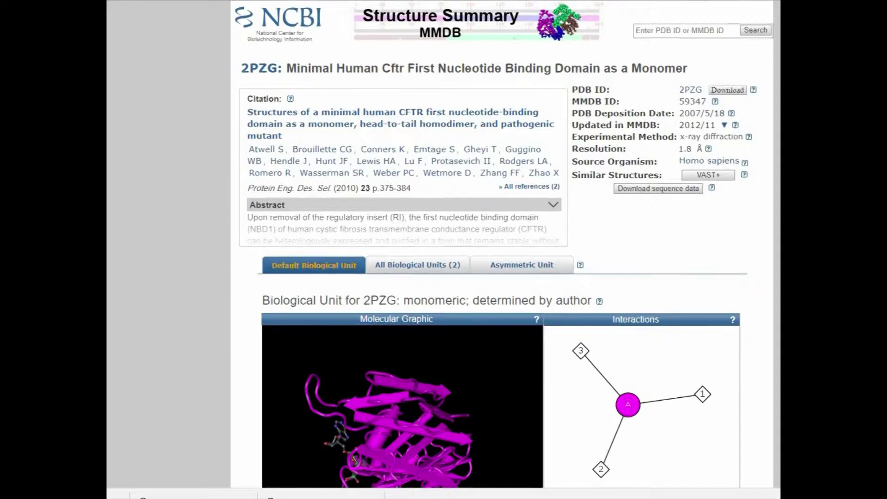
Download the 2PZG structure data in ASN 1 (Cn3D) format as a single 3D structure
scroll(680, 251, down, 5)
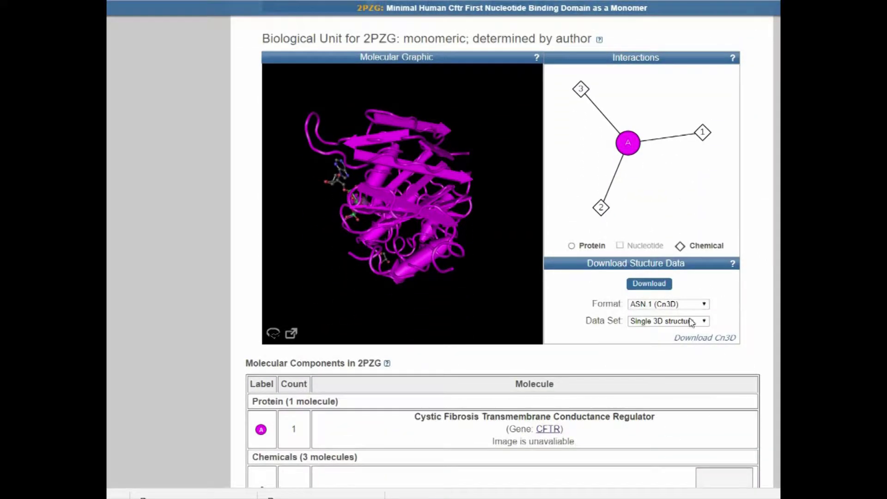
click(645, 288)
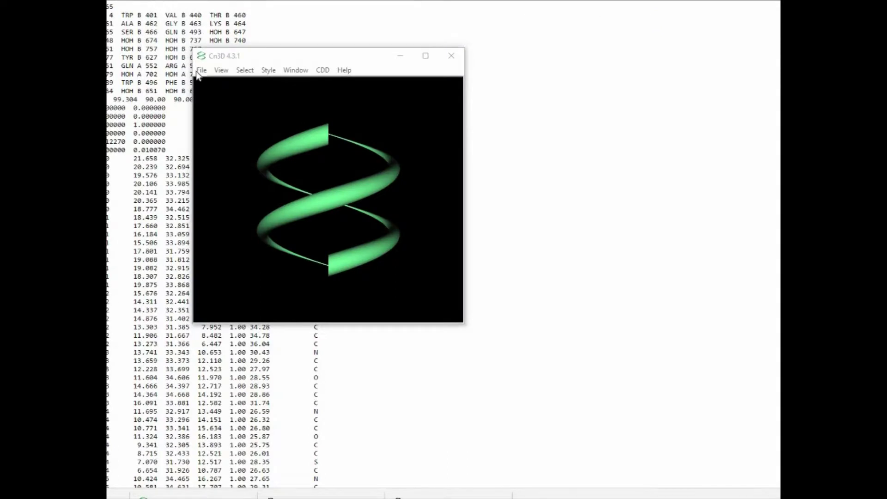
Open the downloaded mmdb_2PZG file from Downloads in Cn3D
click(199, 70)
click(181, 82)
click(323, 154)
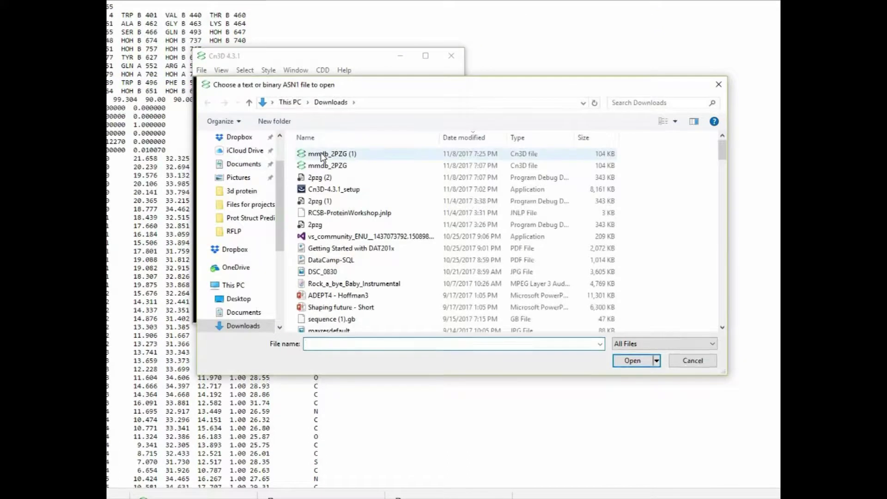
click(369, 166)
click(631, 360)
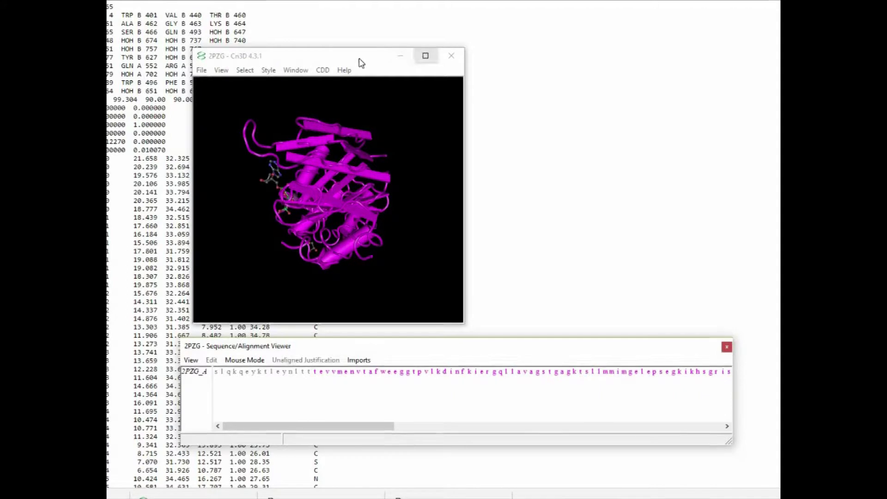
Move the Cn3D window up-left, enlarge it, and rotate the 2PZG protein to another side
drag(340, 54, 274, 13)
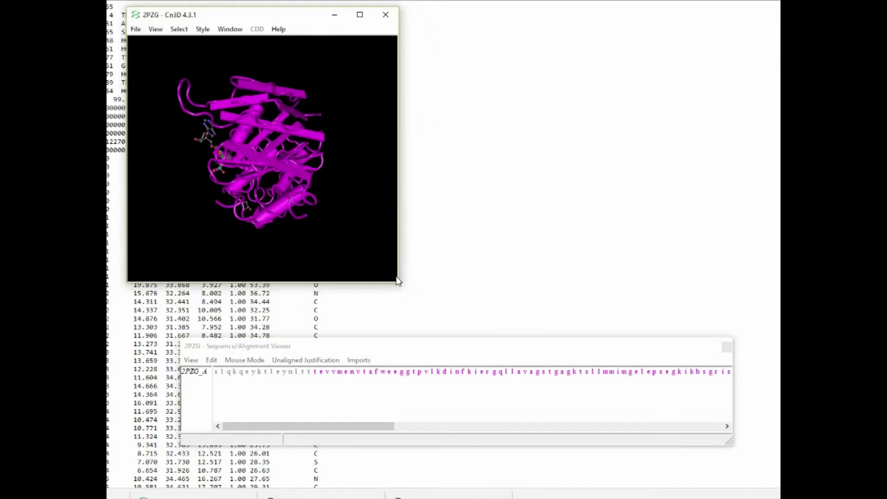
drag(399, 282, 630, 338)
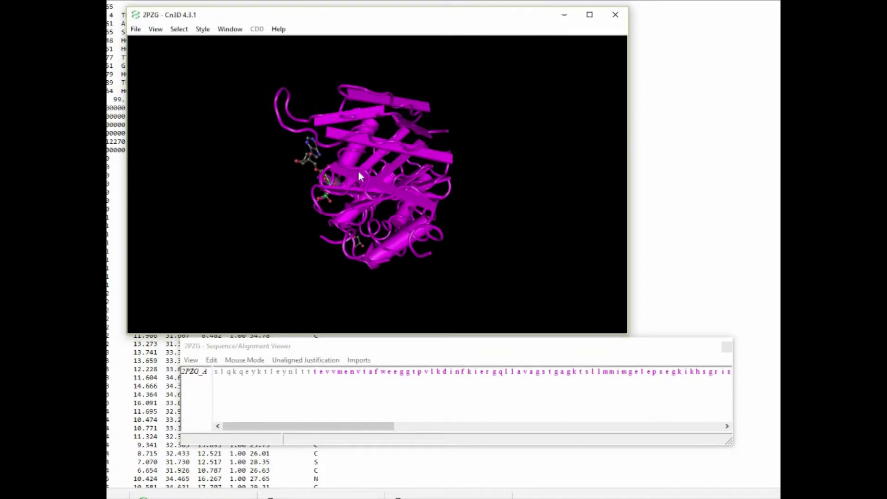
drag(358, 171, 266, 167)
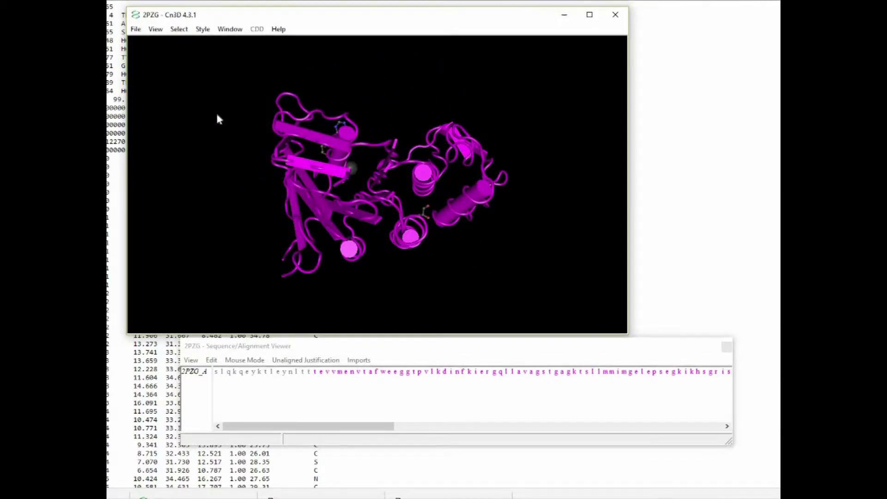
click(203, 29)
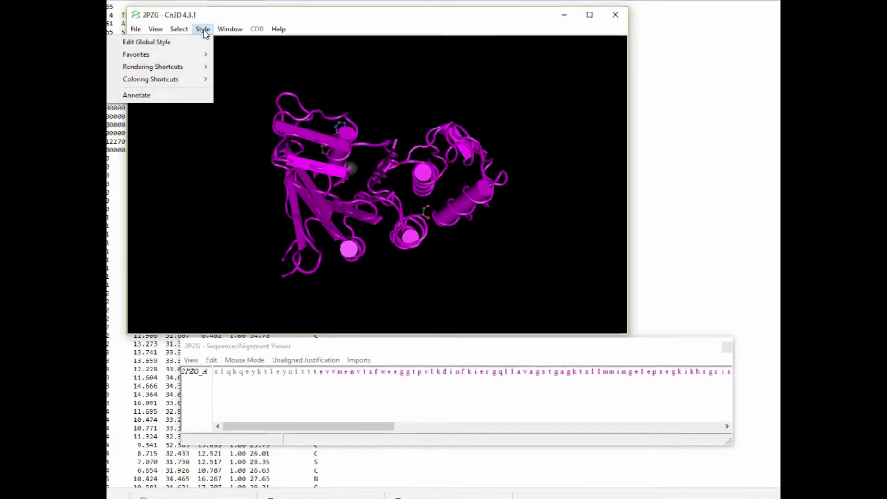
click(198, 43)
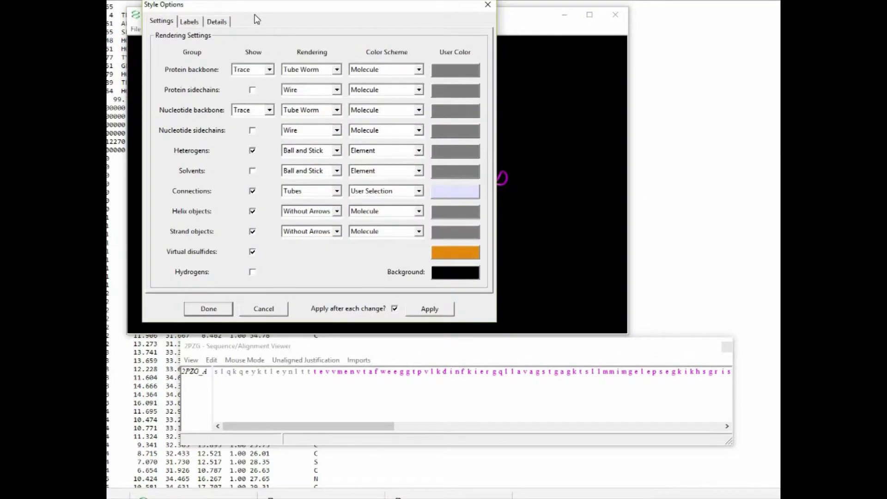
drag(264, 11, 361, 36)
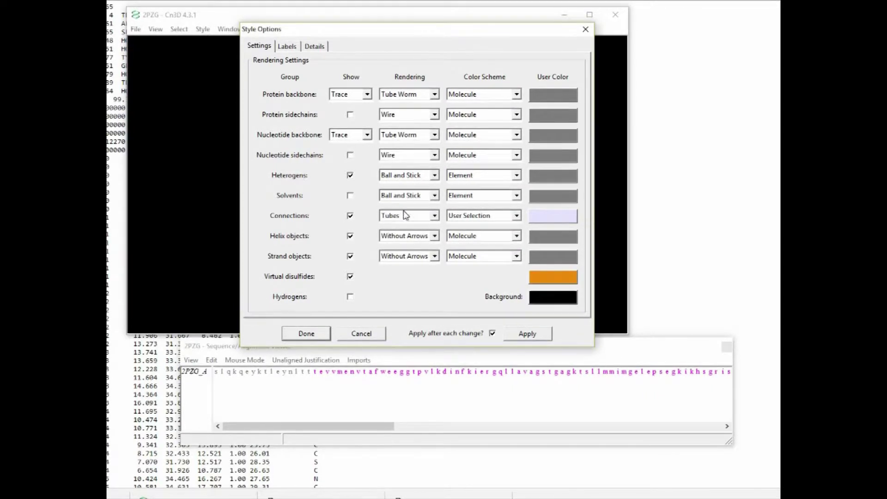
click(306, 334)
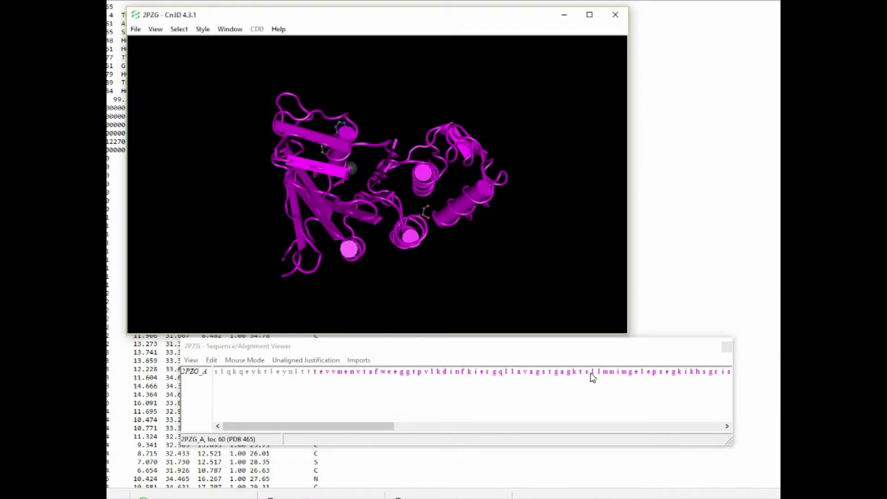
Highlight phenylalanine 508 yellow in the sequence, then rotate the protein to locate it
click(624, 374)
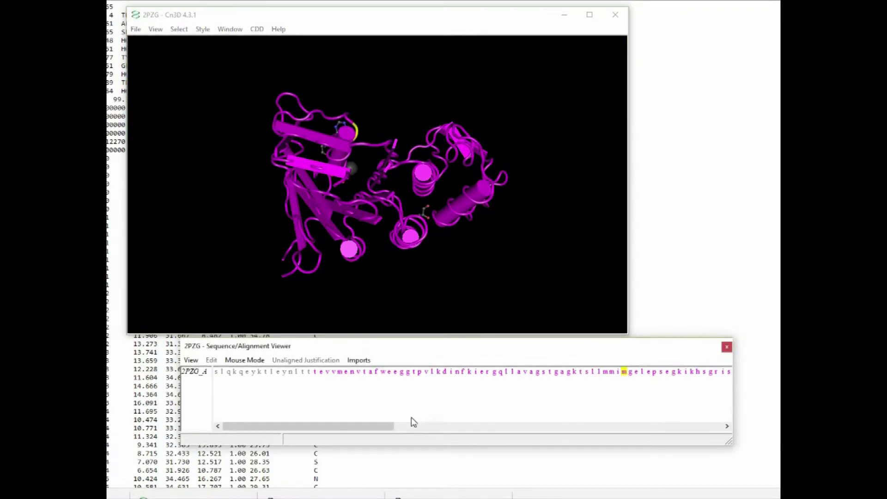
drag(386, 428, 464, 426)
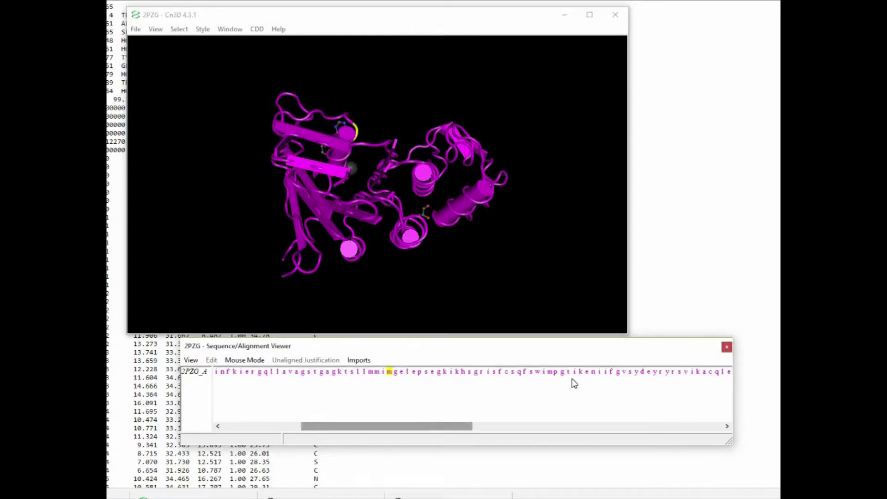
click(611, 372)
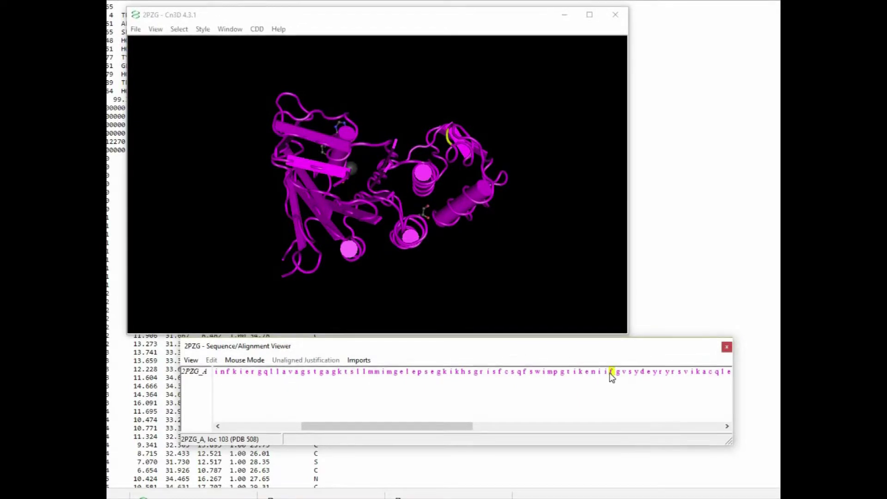
click(437, 210)
drag(434, 213, 373, 200)
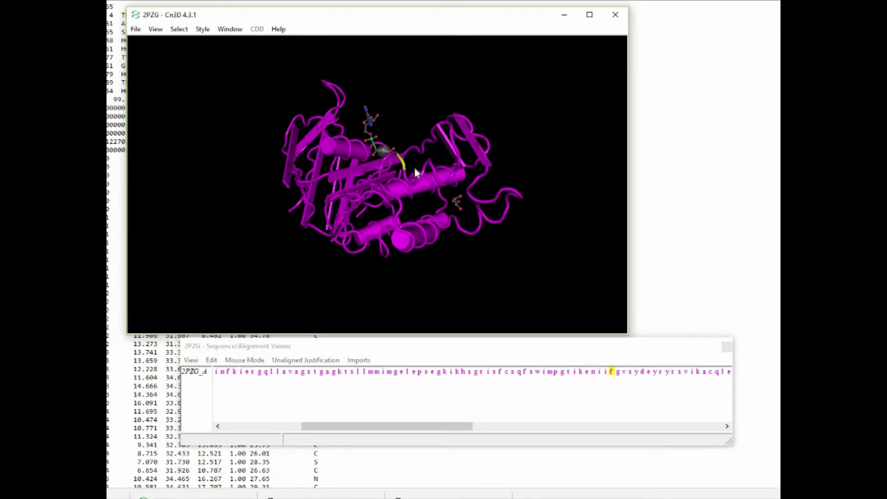
Turn the protein to expose yellow F508 and move the Cn3D window right and down
drag(400, 168, 377, 170)
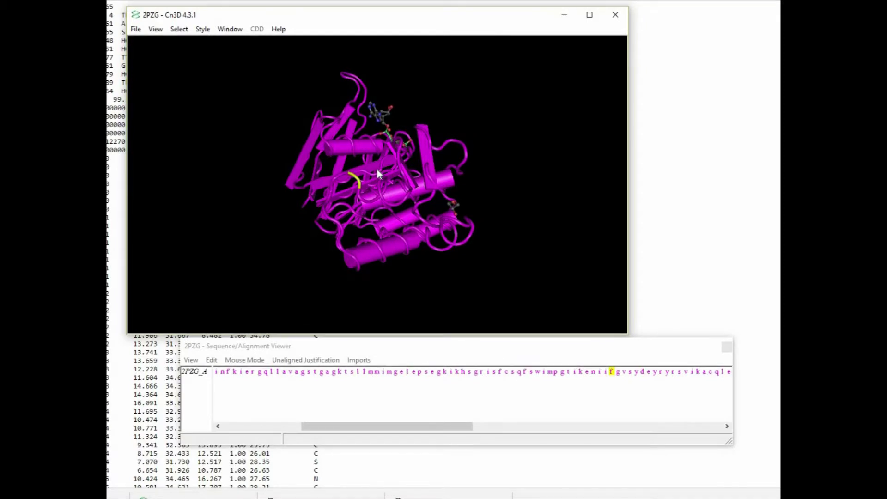
click(156, 29)
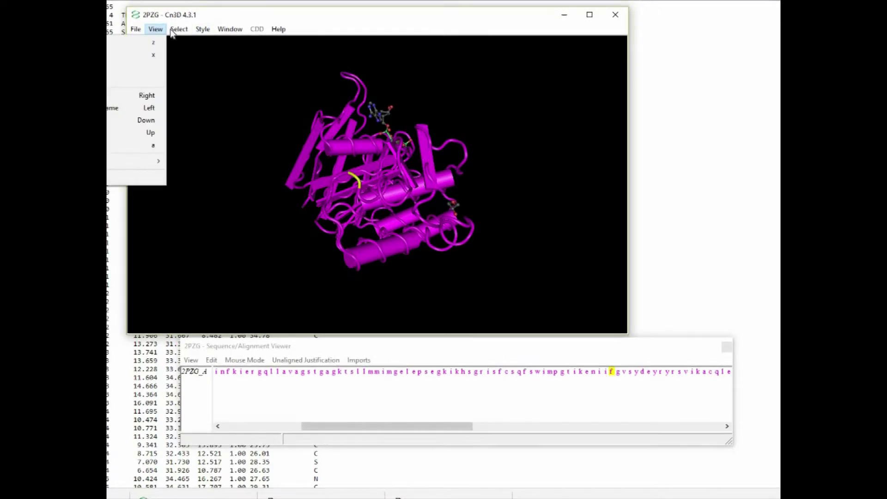
mouse_move(177, 34)
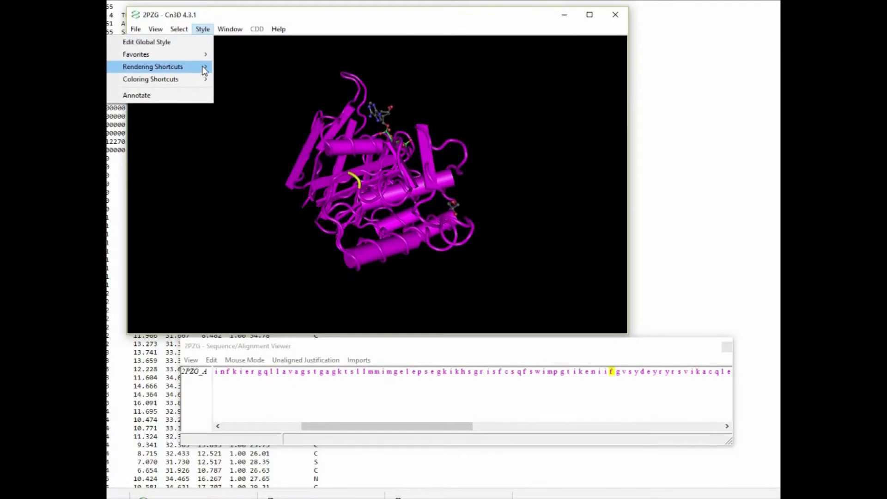
mouse_move(277, 29)
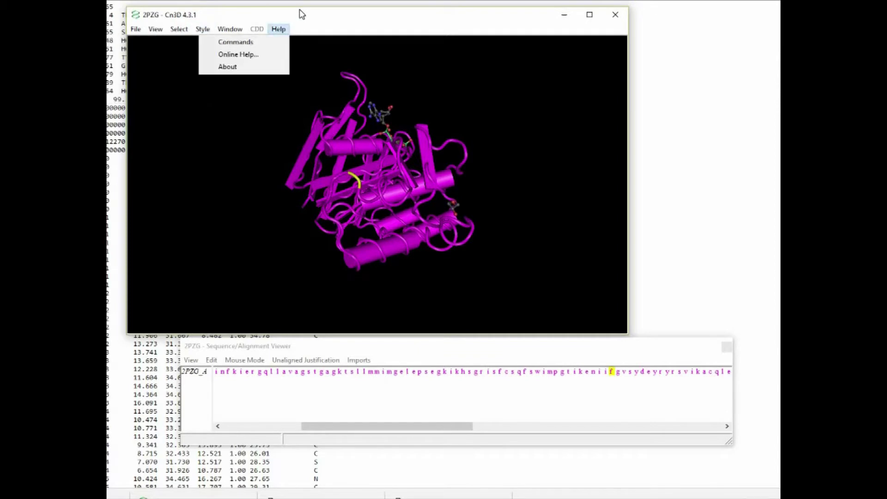
drag(308, 17, 434, 29)
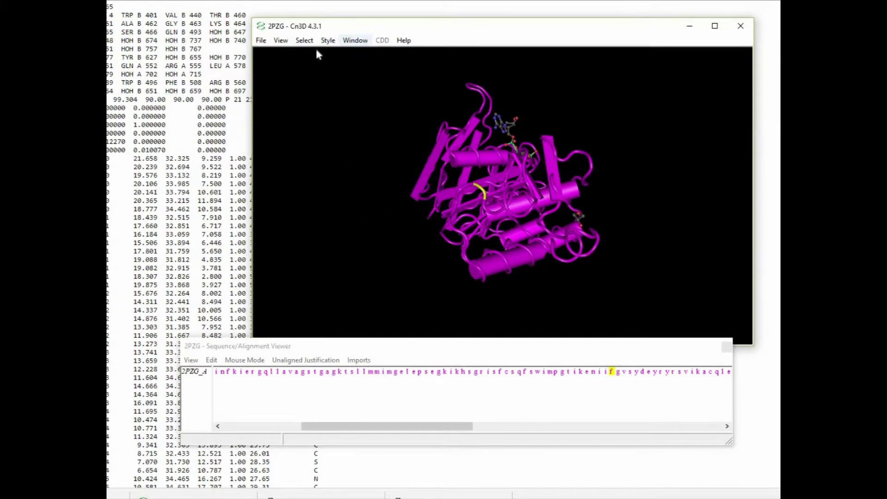
Render 2PZG as Space Fill and rotate it to show the yellow F508 surface patch
click(327, 43)
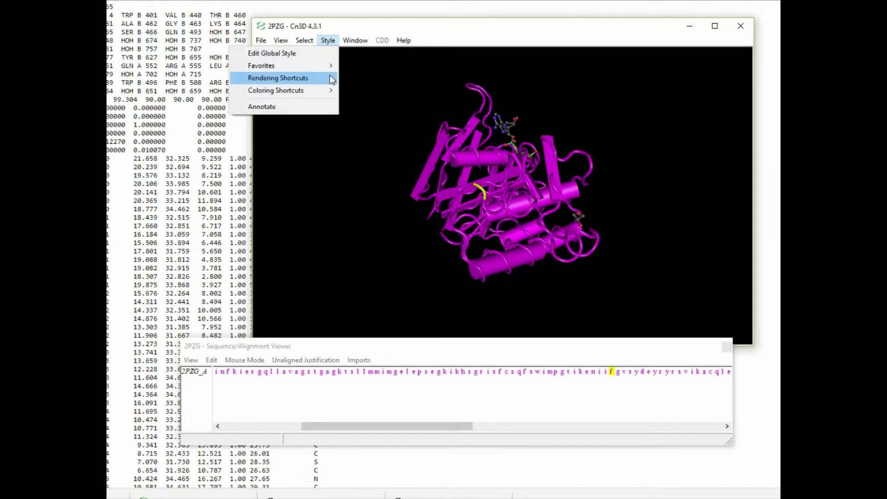
mouse_move(332, 79)
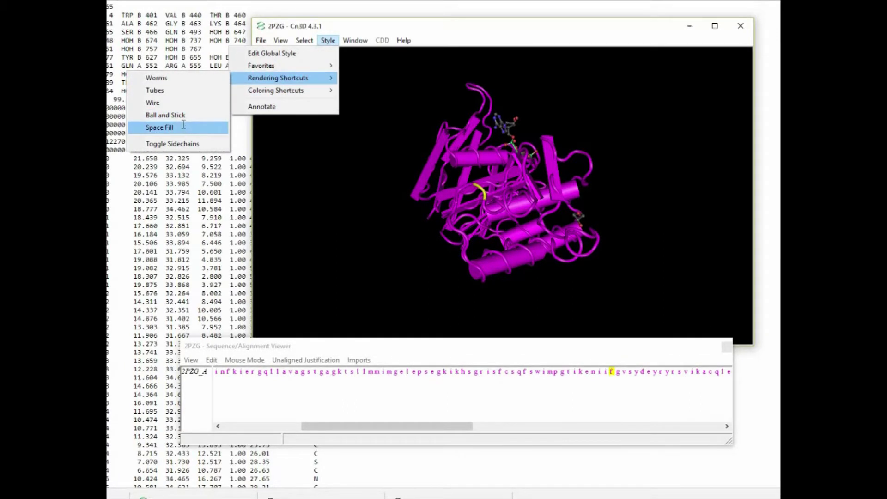
click(160, 127)
drag(442, 199, 443, 207)
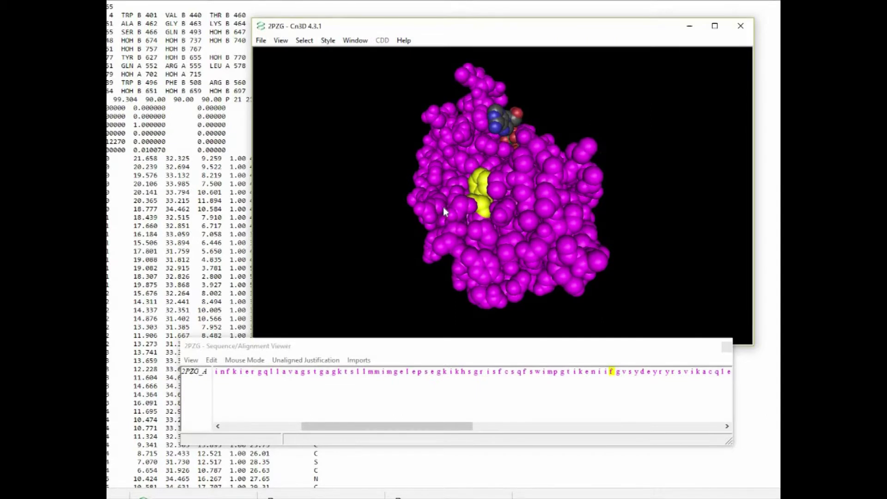
drag(497, 205, 534, 198)
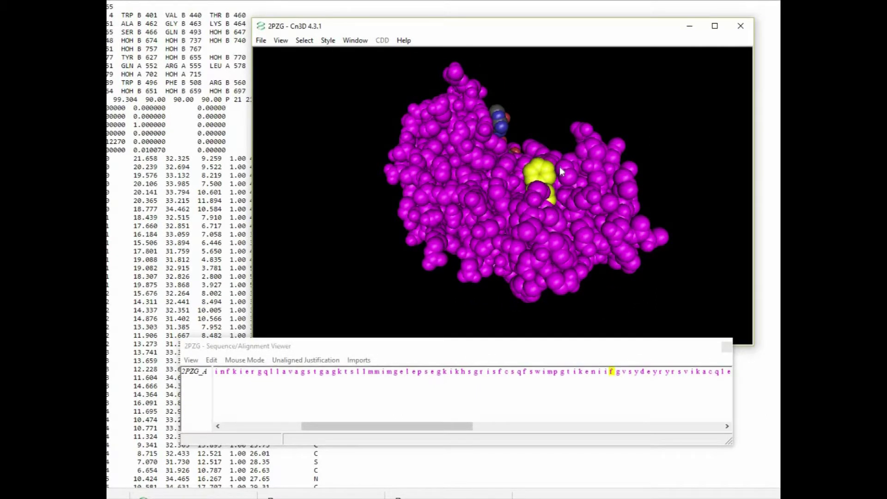
mouse_move(544, 208)
mouse_down()
mouse_move(513, 210)
mouse_move(529, 205)
mouse_up()
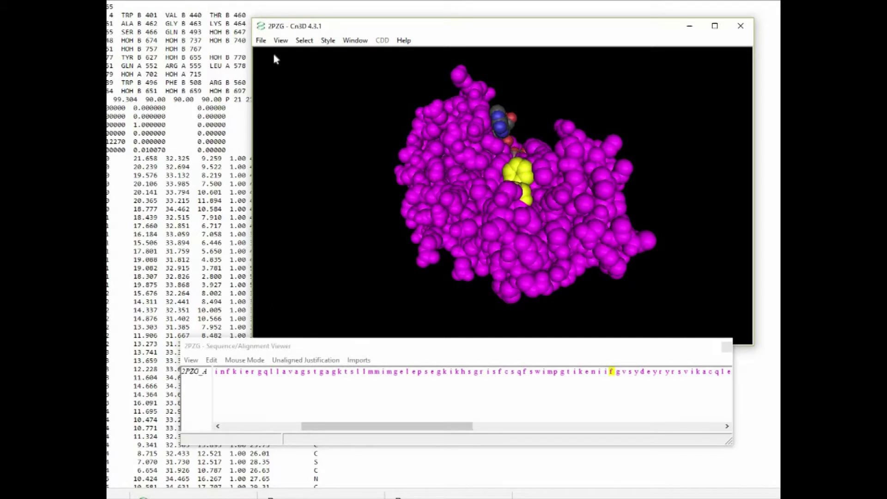
Switch the protein rendering to Tubes under Style > Rendering Shortcuts
click(323, 41)
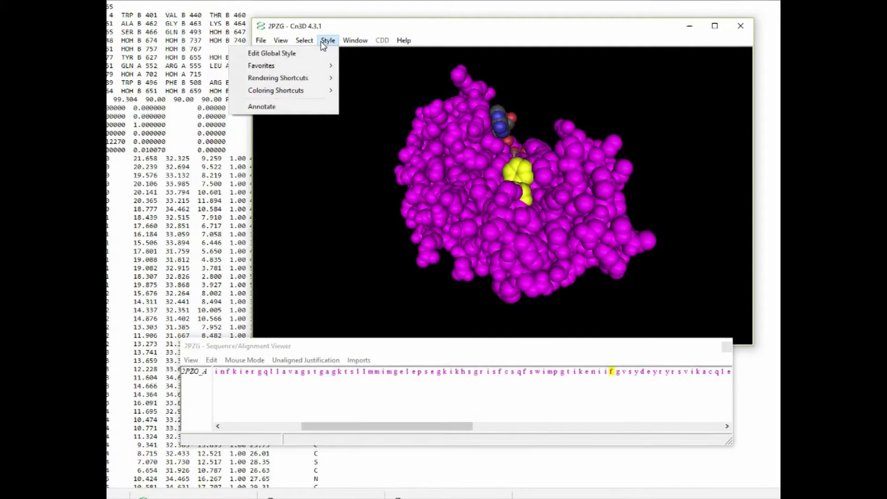
mouse_move(323, 91)
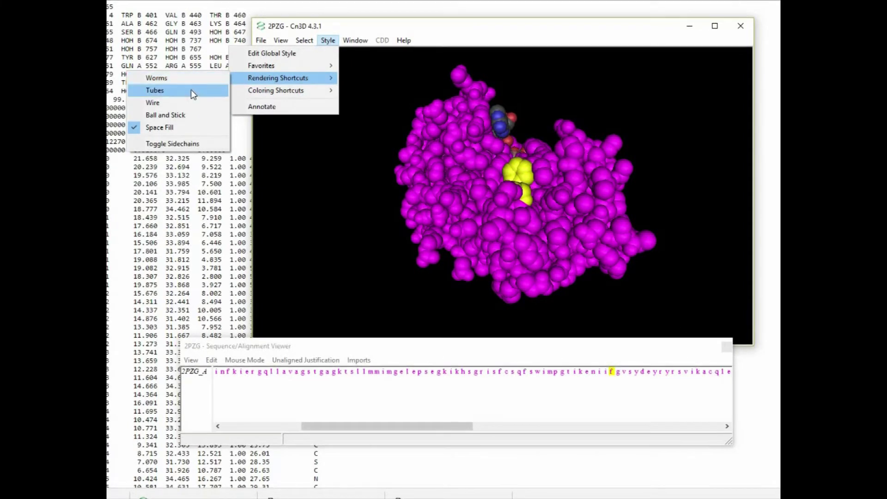
click(191, 91)
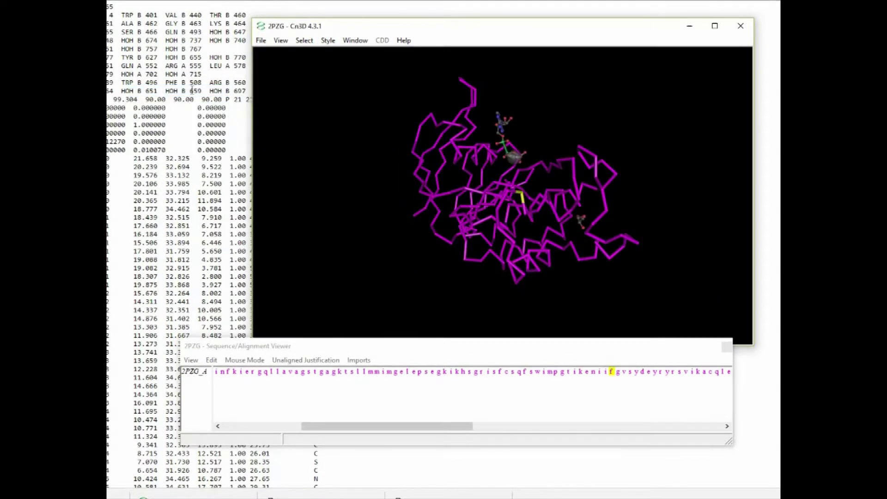
click(329, 40)
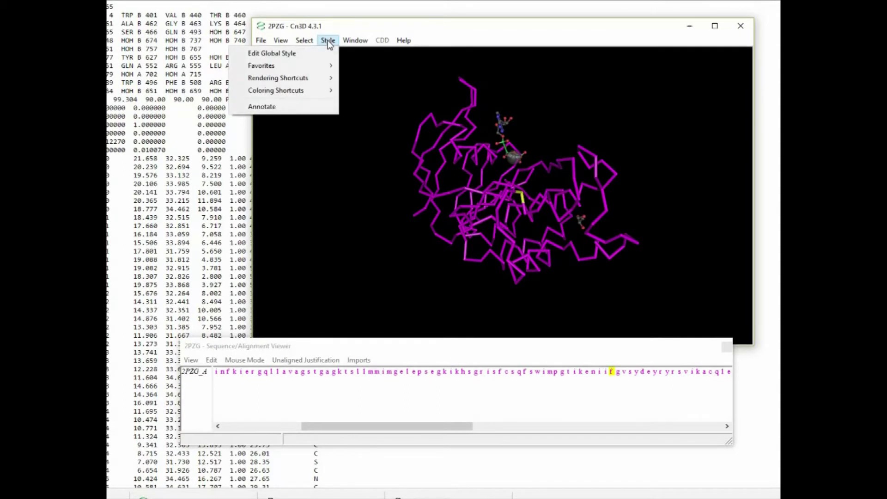
Switch back to Worms rendering and rotate the cartoon protein to a new orientation
mouse_move(323, 78)
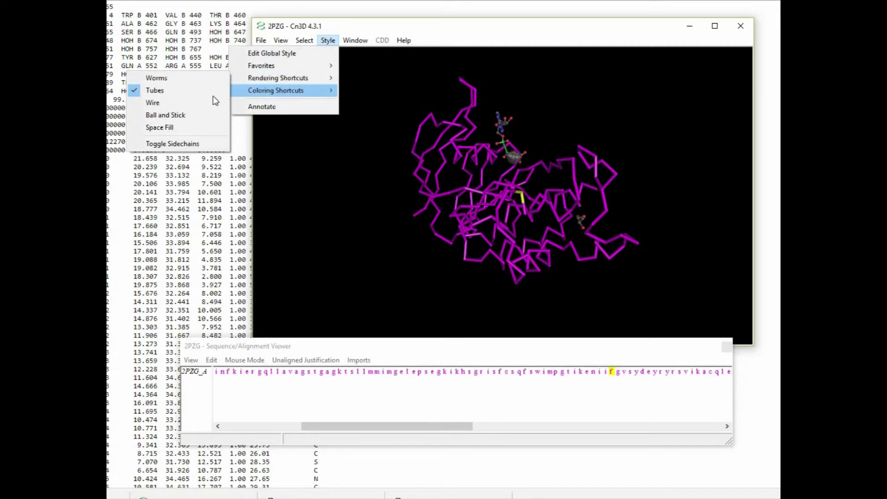
click(183, 79)
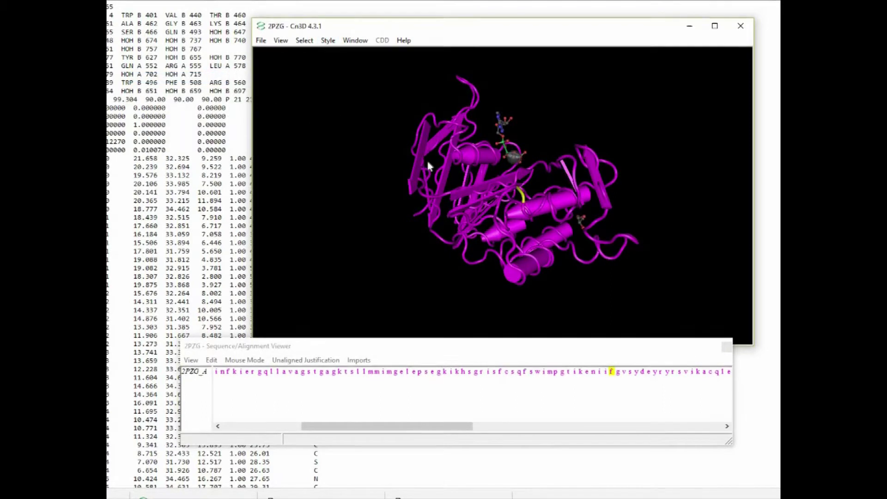
drag(427, 166, 543, 143)
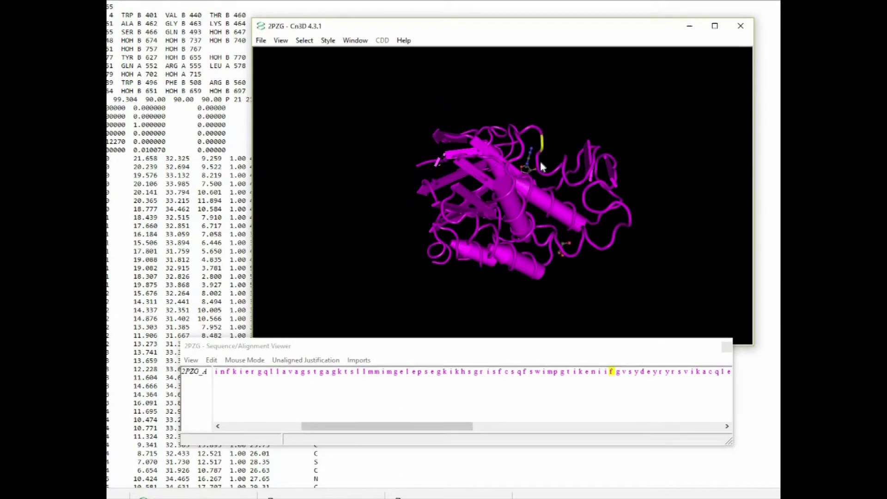
drag(575, 178, 446, 224)
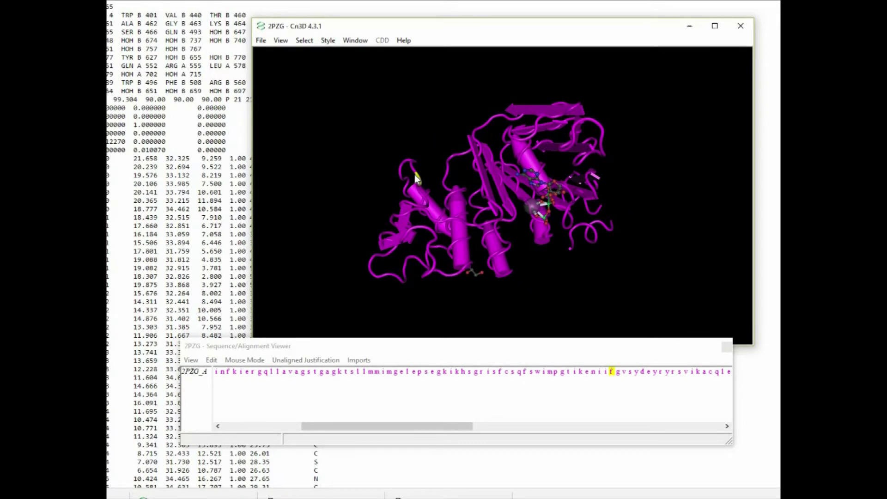
click(305, 41)
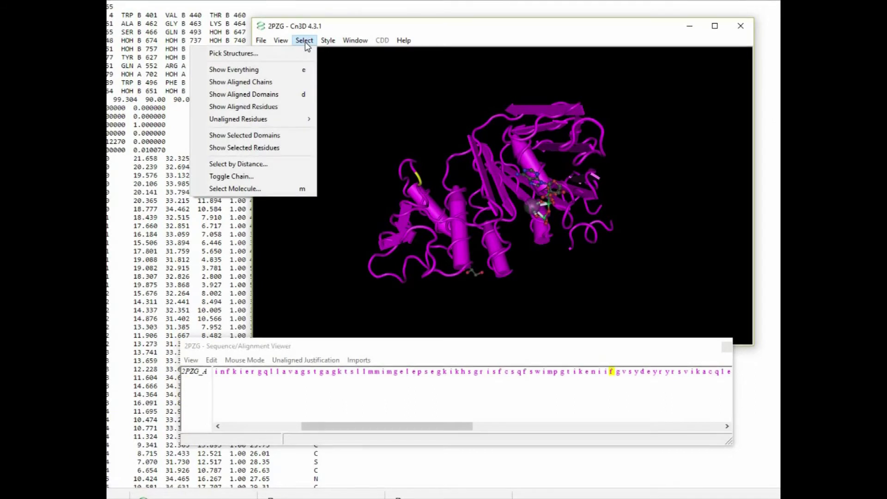